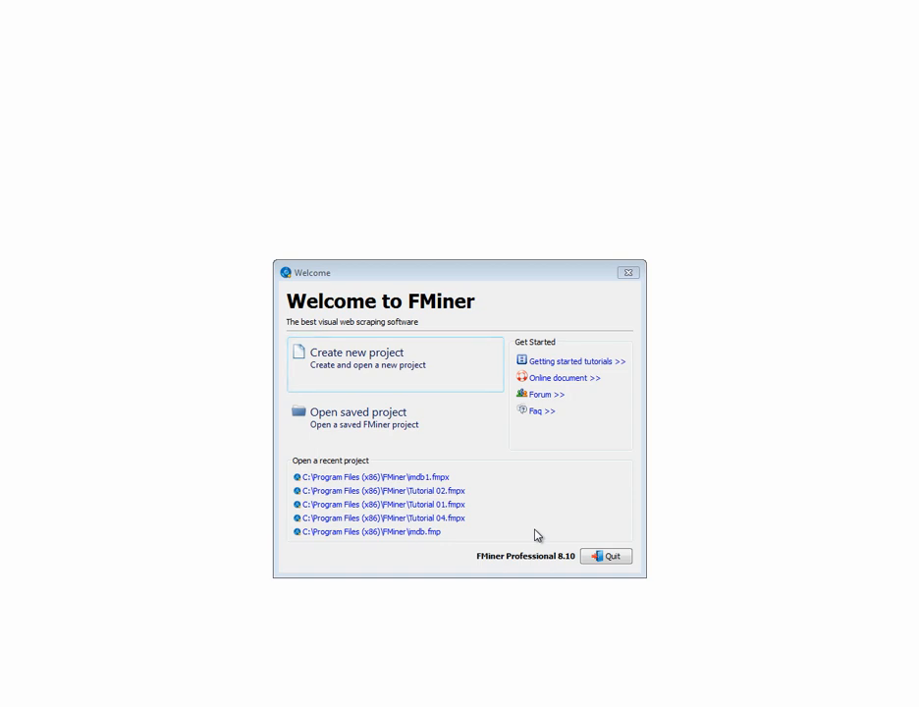
- Create a new project and save it as imdb2.fmpx in the FMiner folder
click(356, 359)
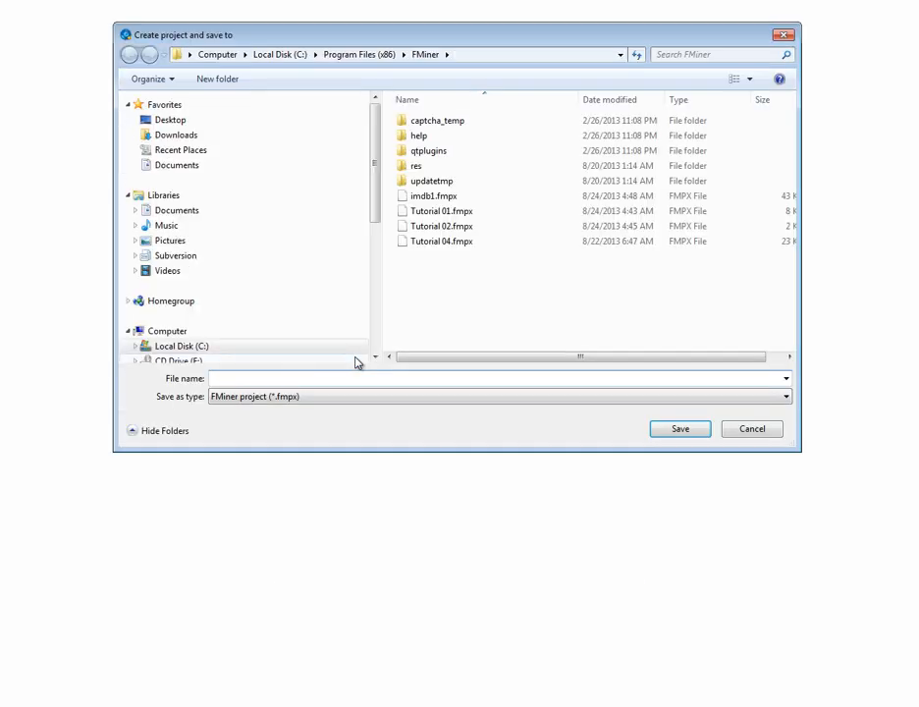
click(418, 196)
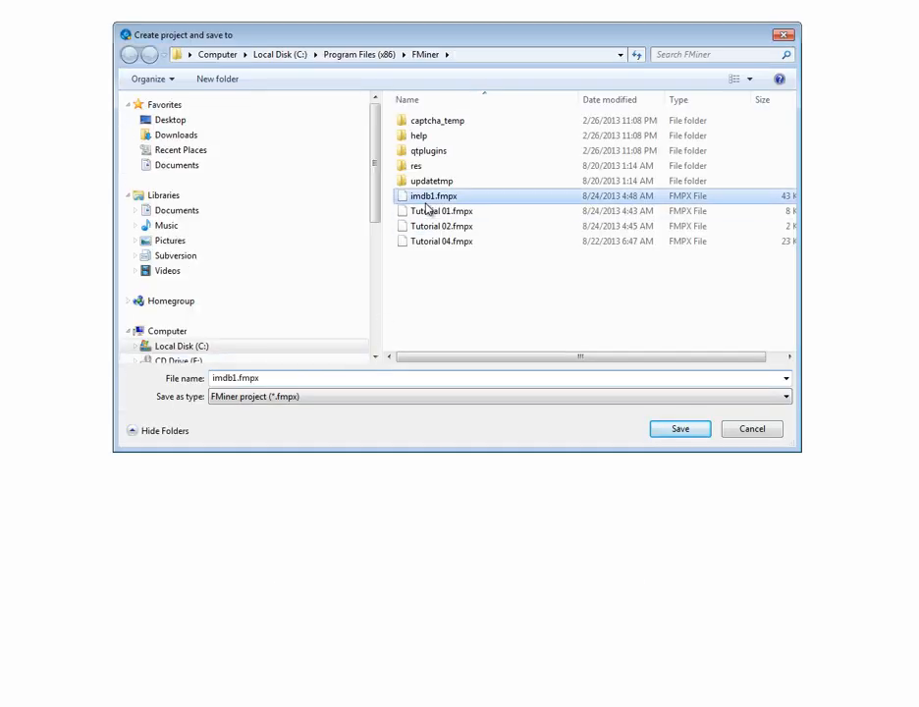
click(236, 379)
click(235, 378)
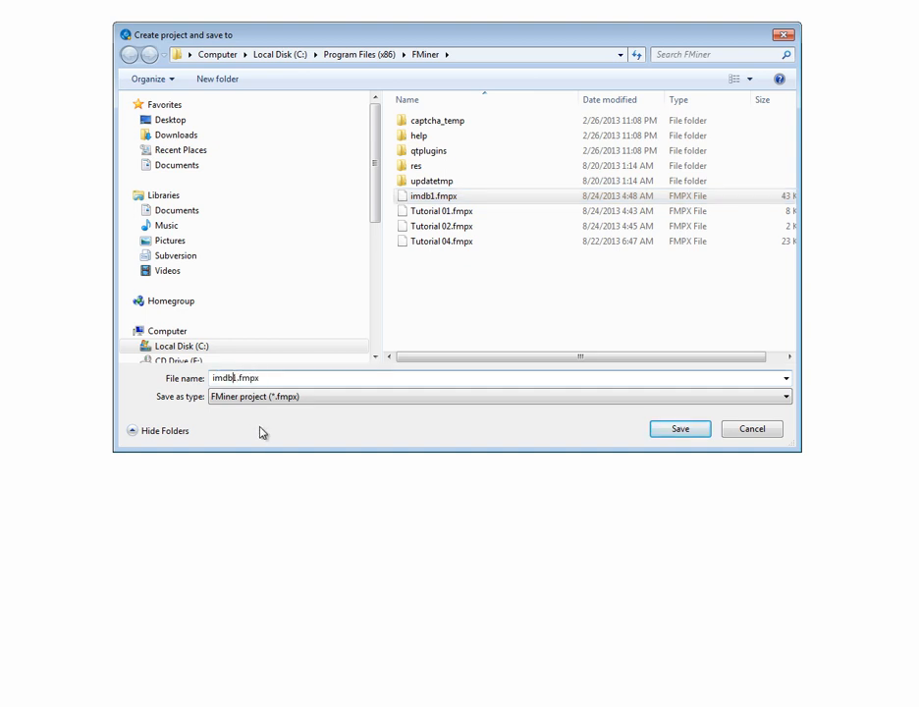
key(BackSpace)
text(2)
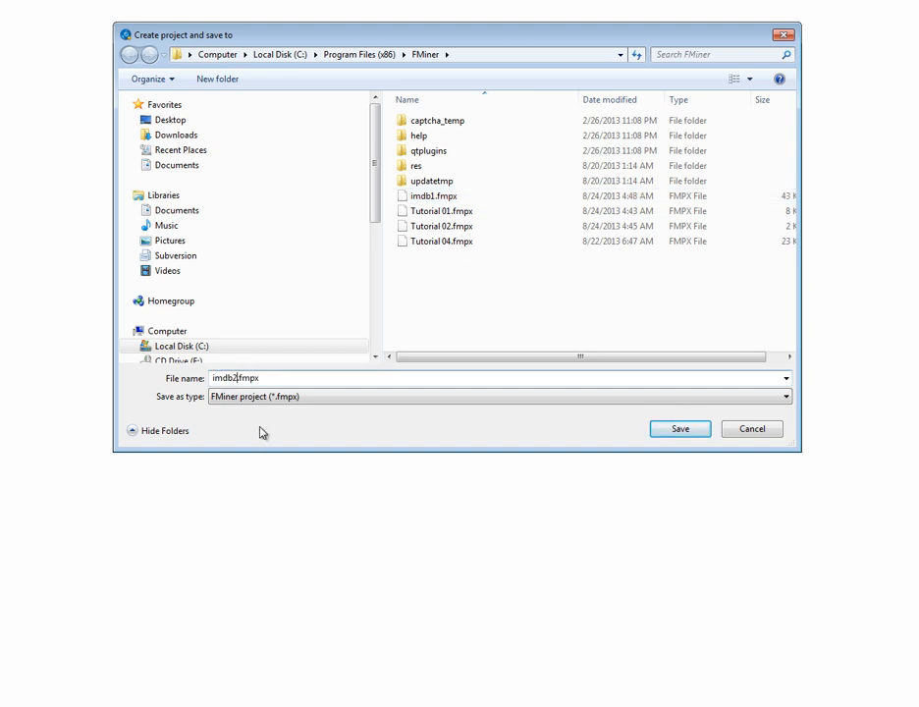
click(680, 430)
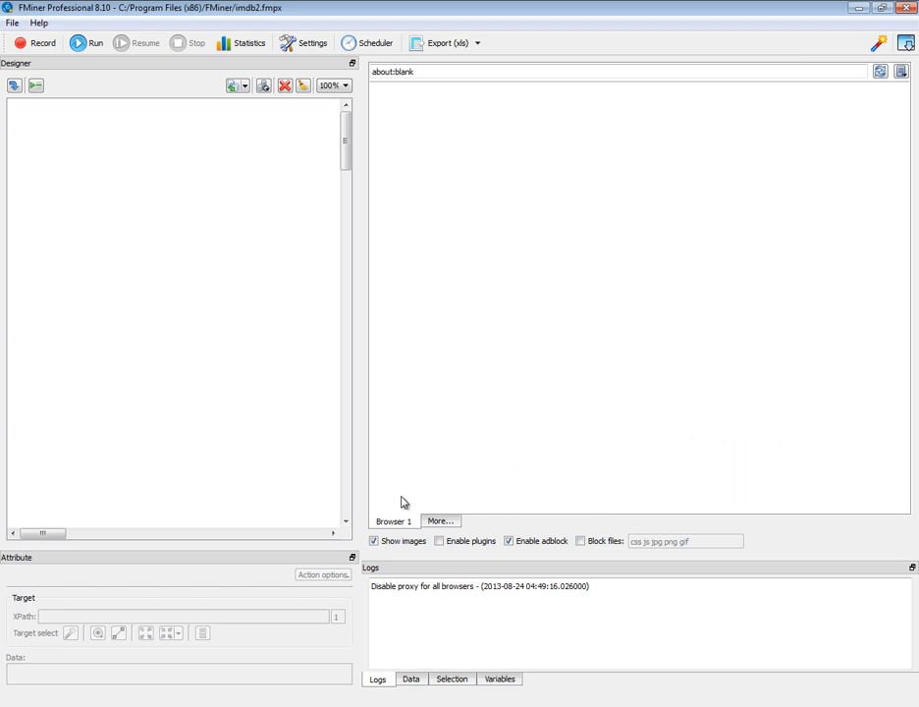
click(373, 543)
click(373, 542)
click(40, 47)
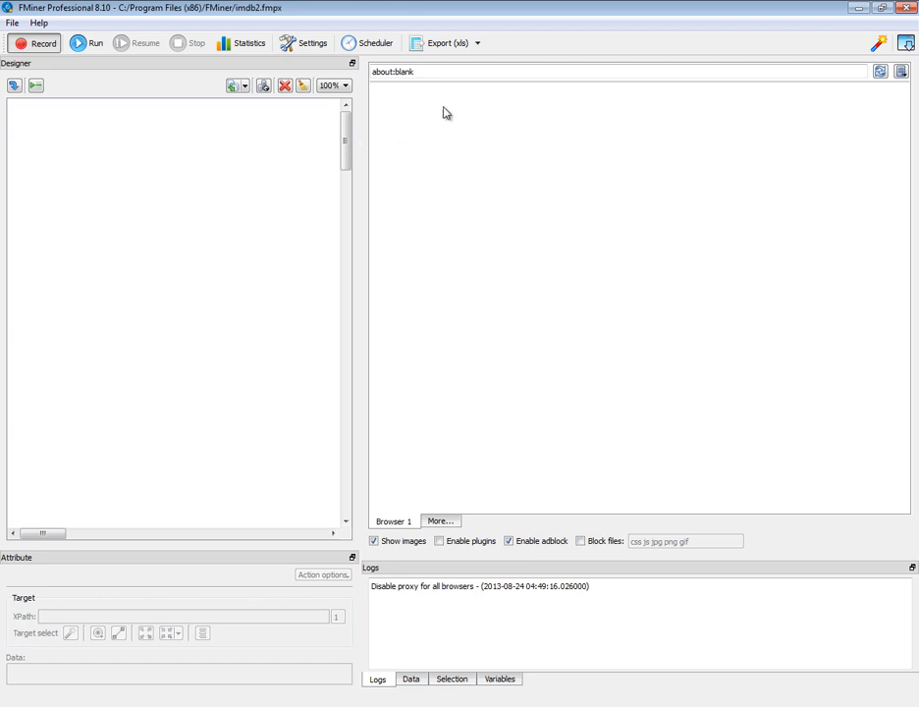
click(463, 71)
right_click(391, 70)
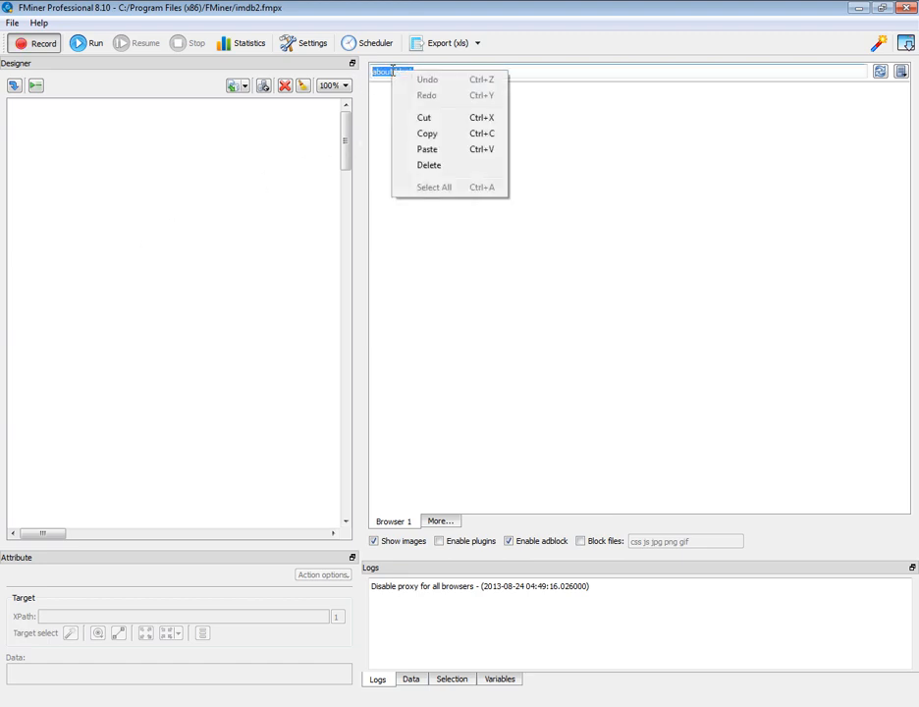
click(429, 150)
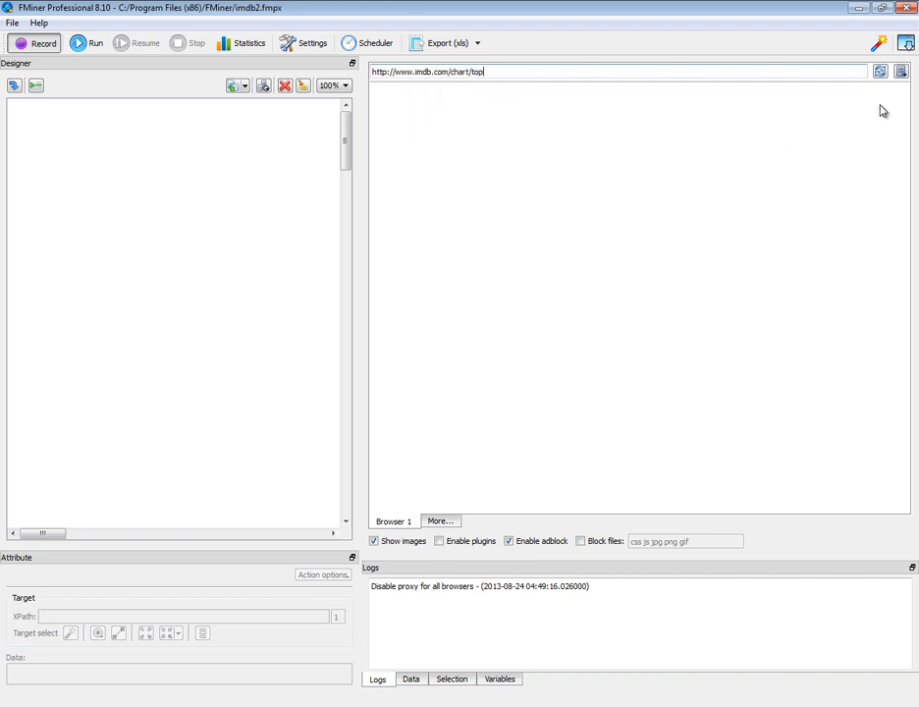
click(881, 70)
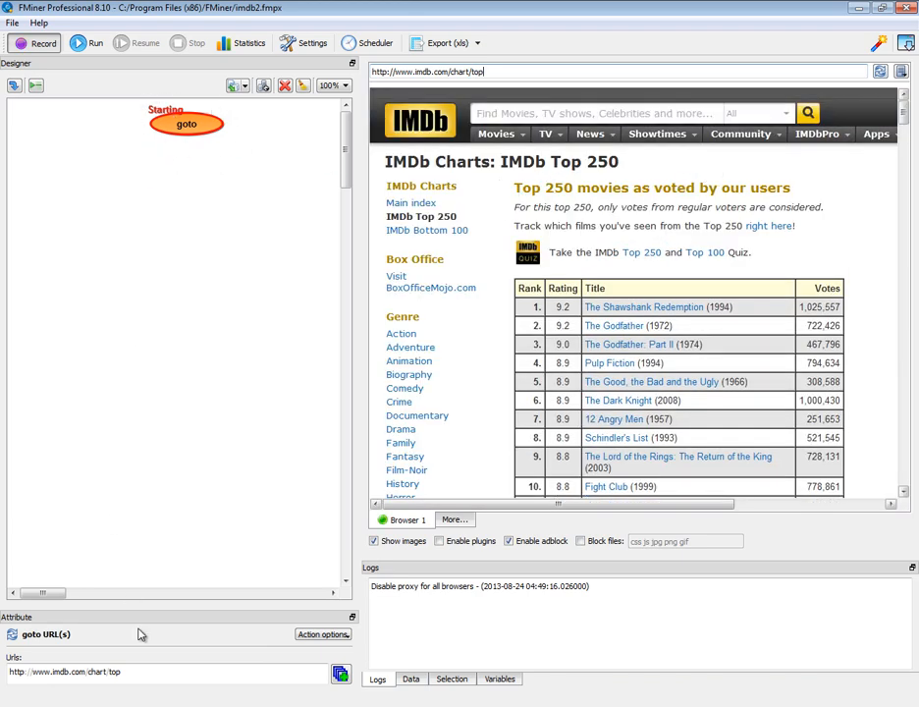
drag(144, 672, 12, 672)
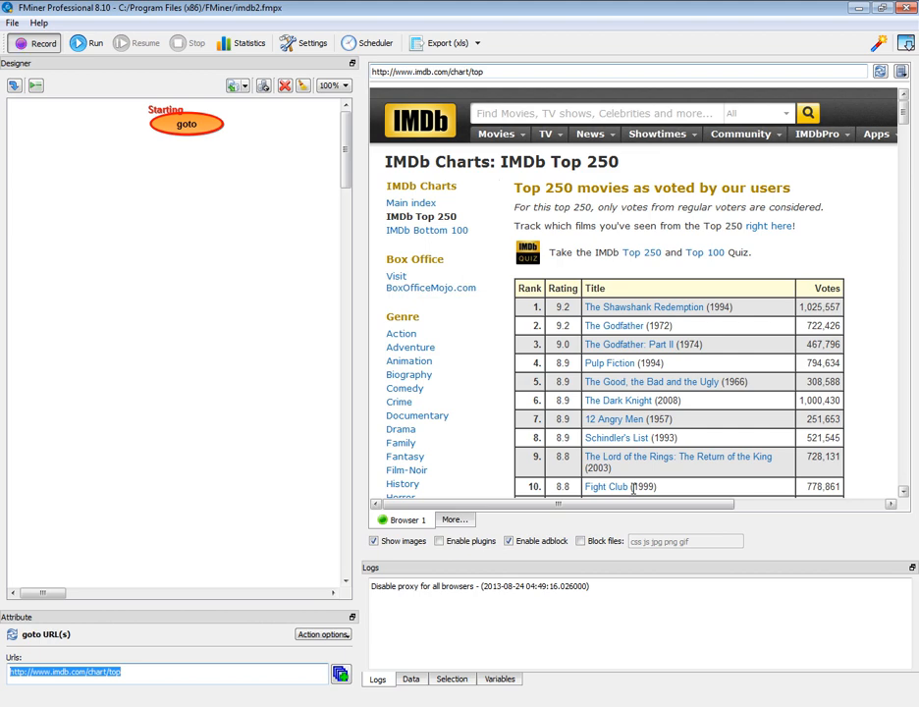
- Record an open links action on all movie titles in the chart, group-selecting from The Shawshank Redemption and The Godfather
right_click(616, 310)
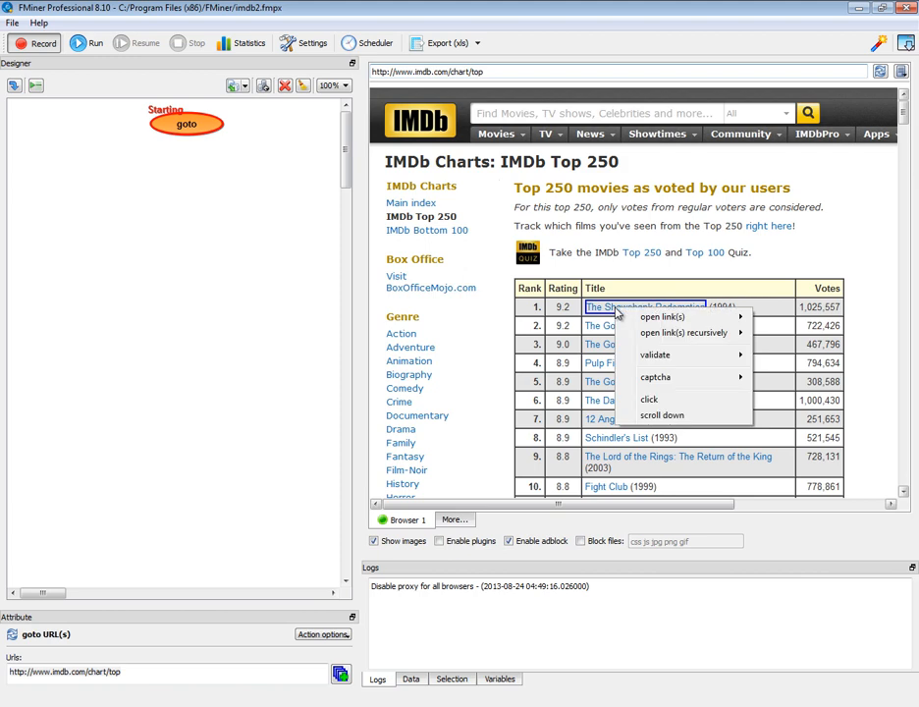
mouse_move(648, 318)
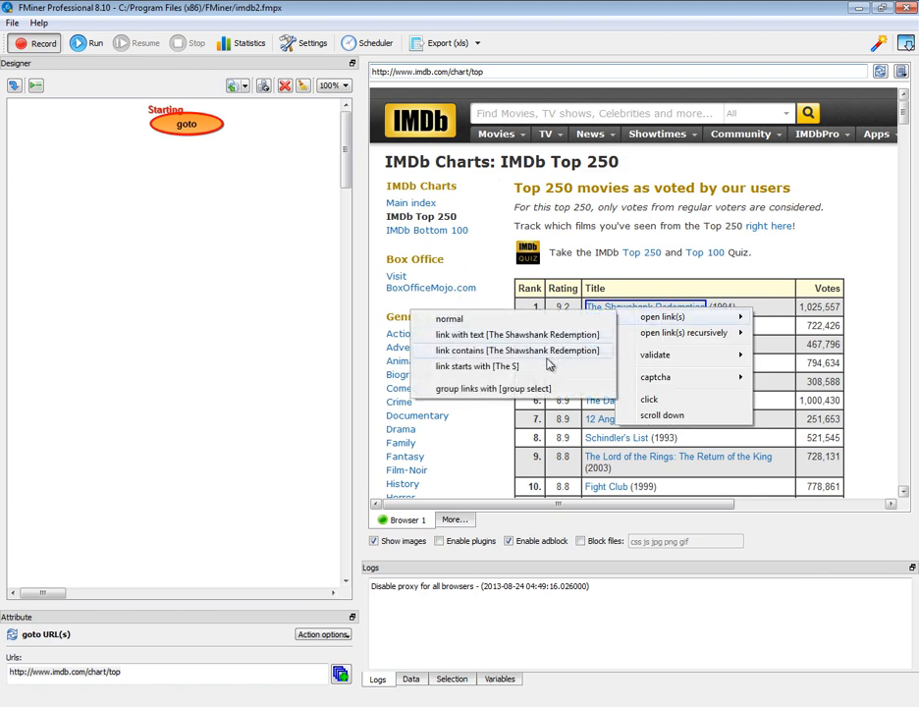
click(510, 393)
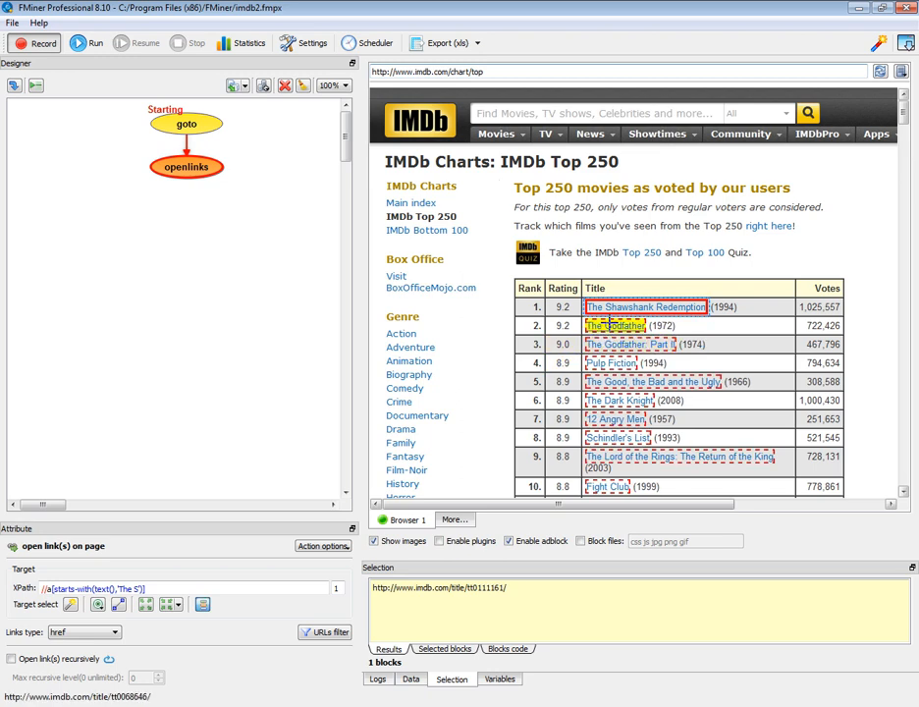
click(610, 325)
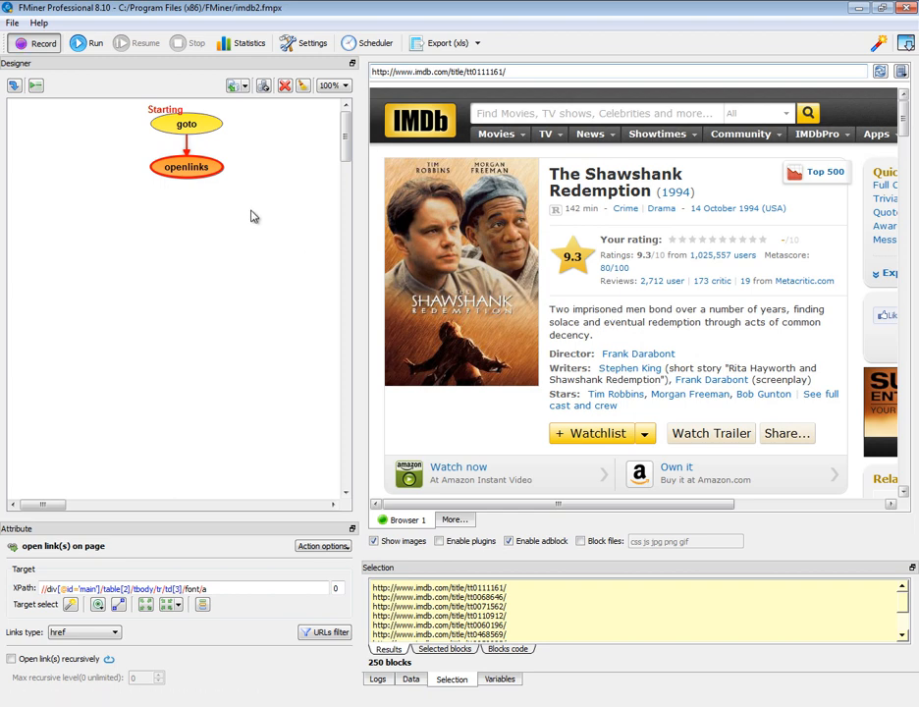
- Add a scrape page action beside openlinks in the diagram and save its data to a new table named Output
click(234, 87)
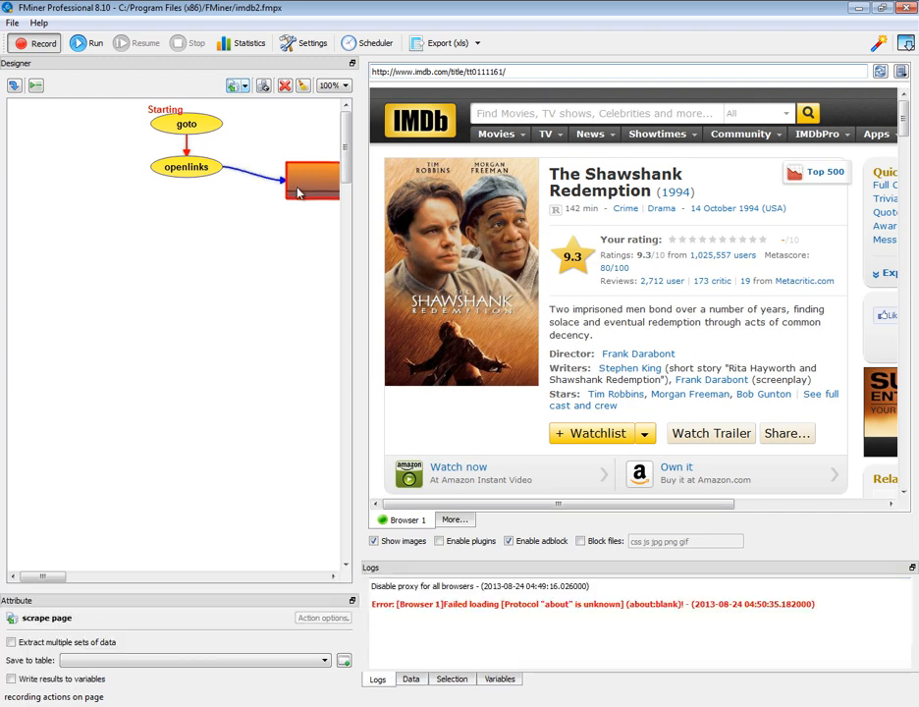
drag(300, 189, 263, 200)
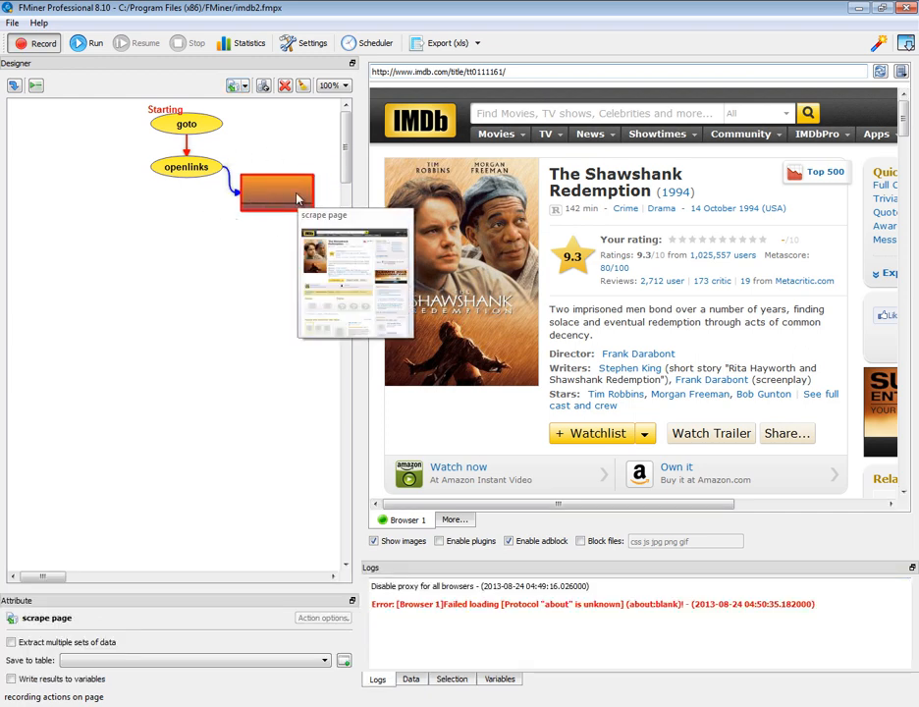
click(345, 664)
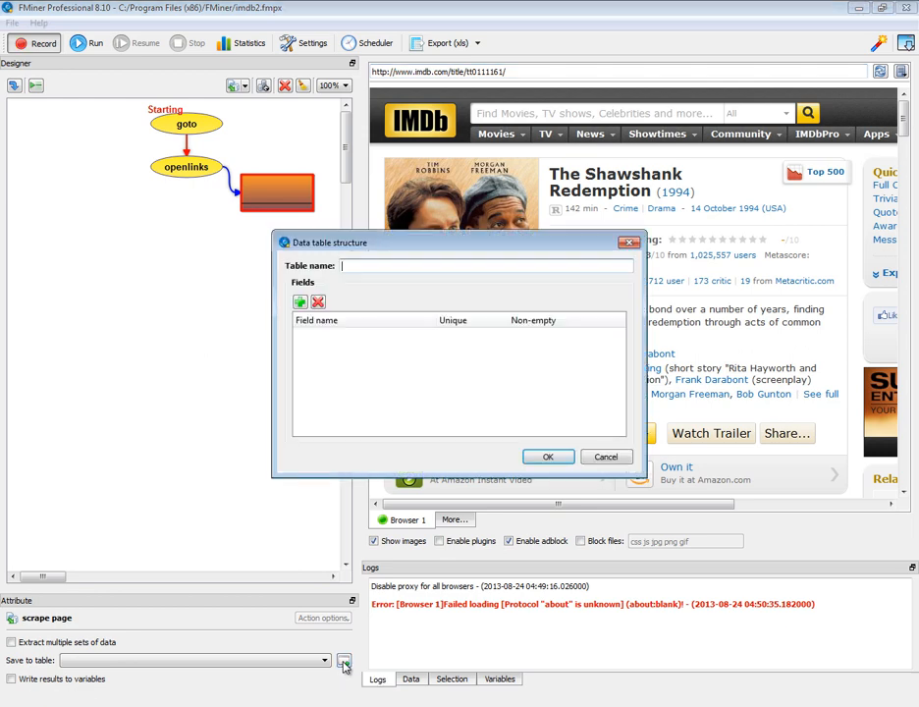
text(Output)
click(553, 459)
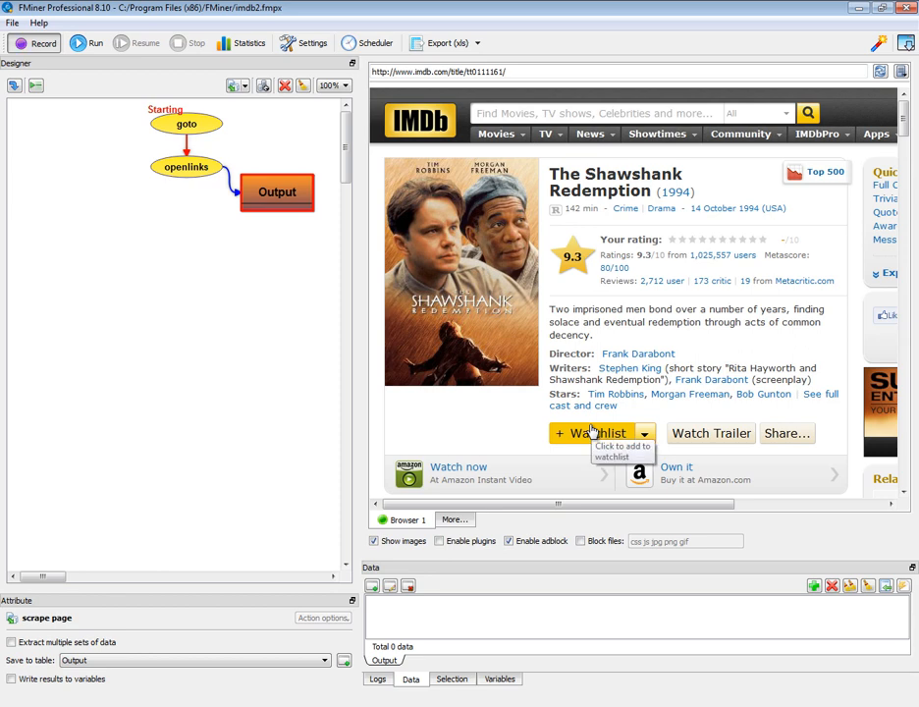
- Capture the movie title on the page as content and save it to a new column named Name
right_click(598, 200)
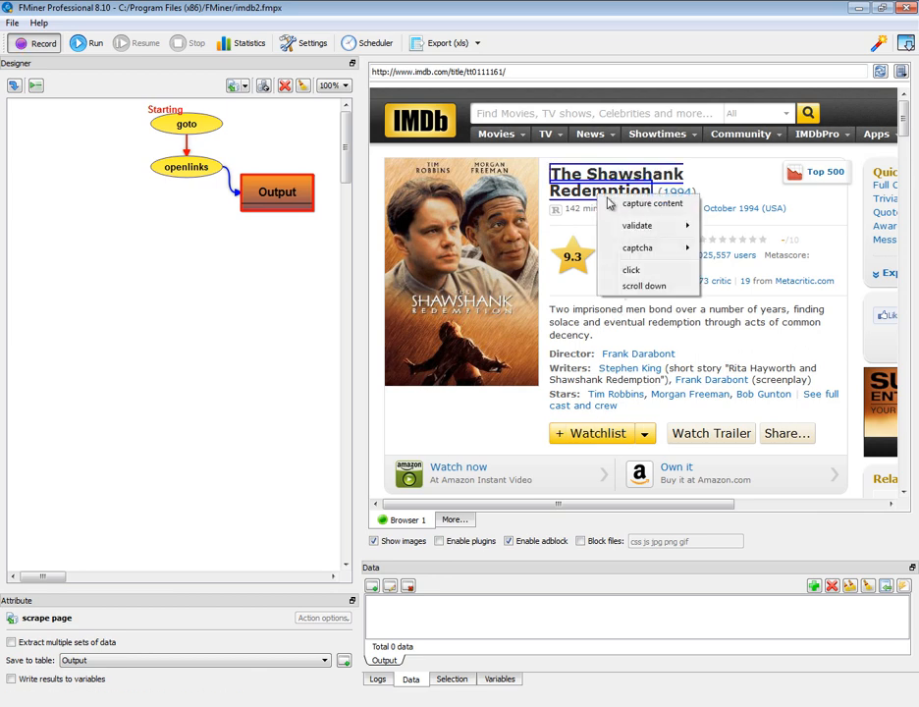
click(634, 204)
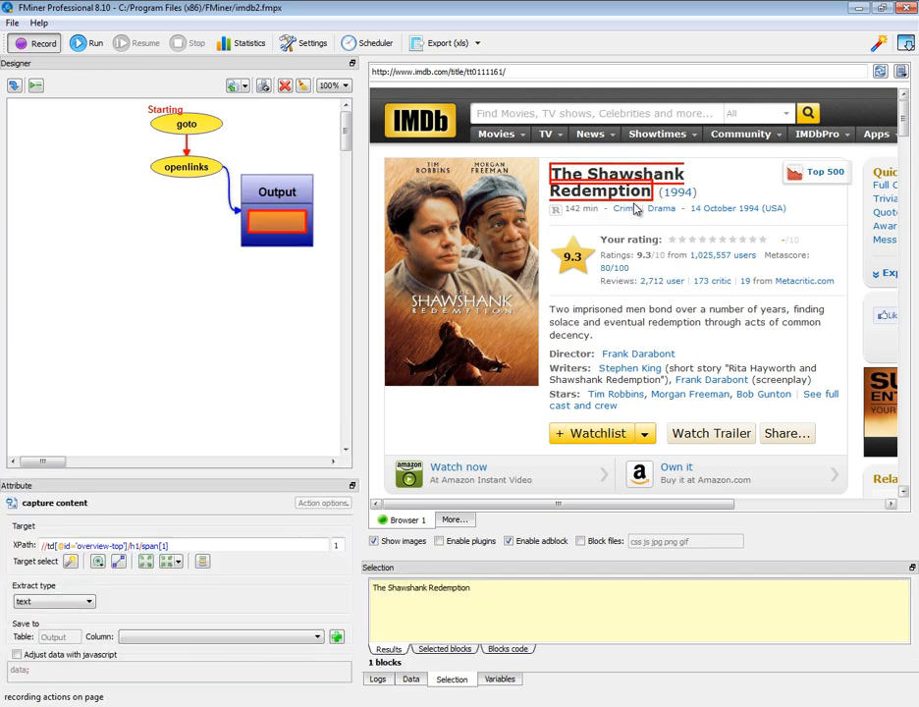
click(337, 638)
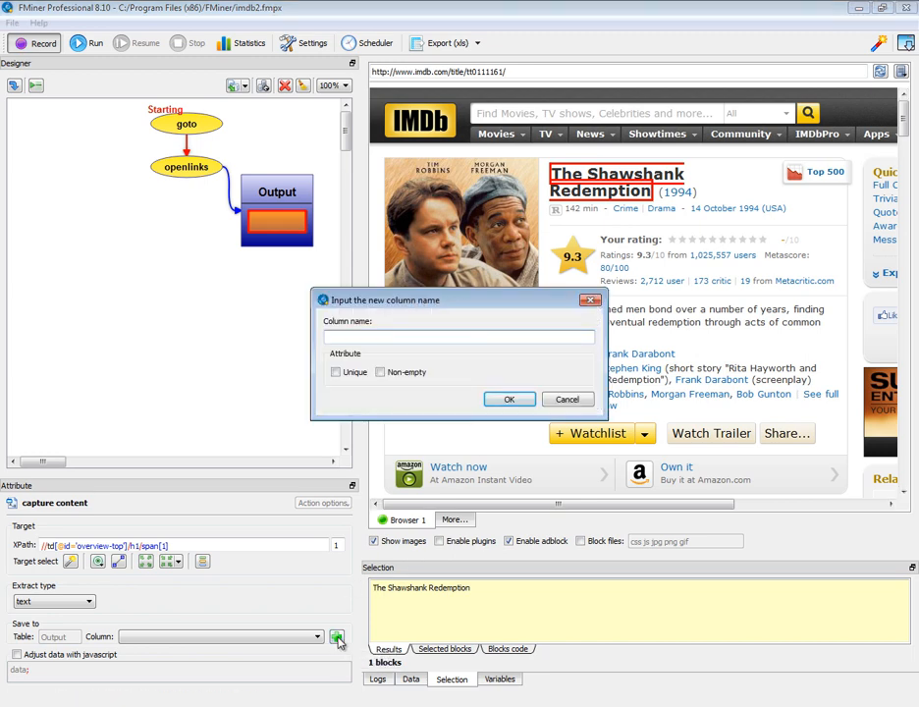
text(Name)
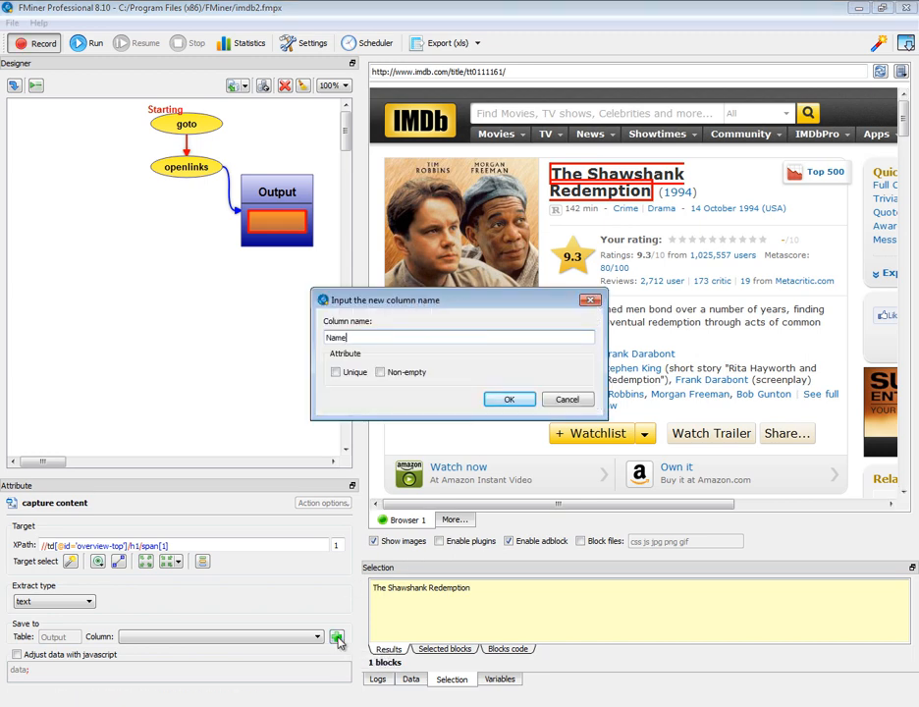
click(520, 401)
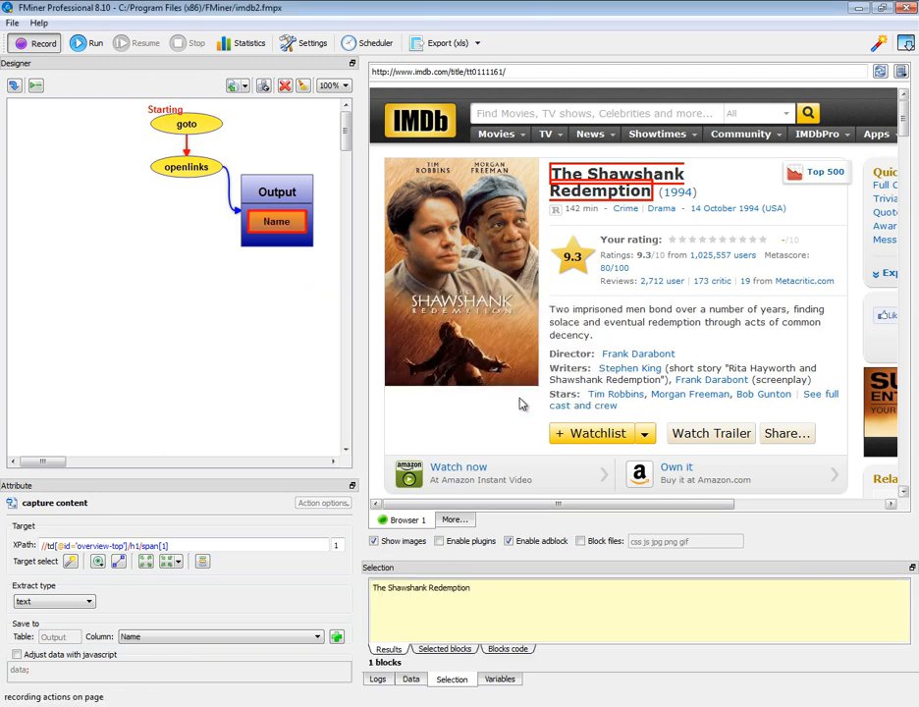
- Capture the whole Director line as content and save it to a new column named Director
click(683, 362)
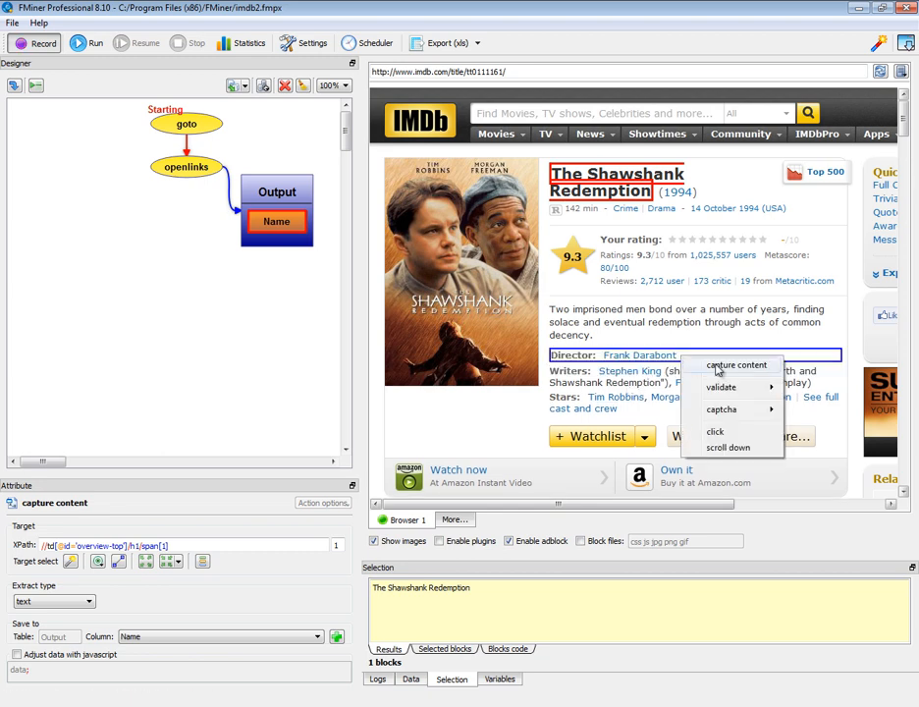
click(732, 365)
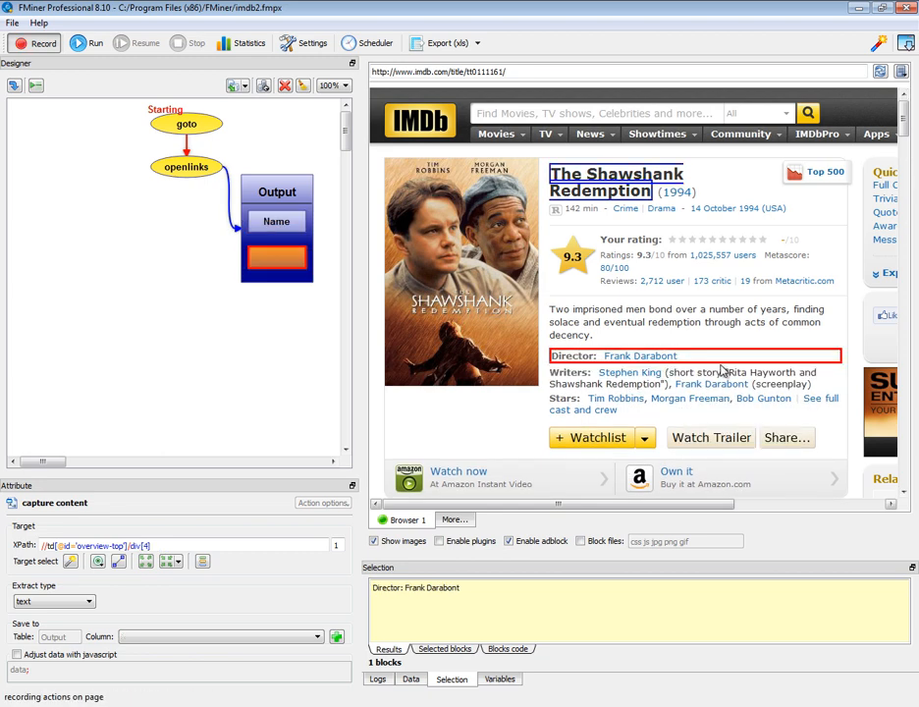
click(336, 637)
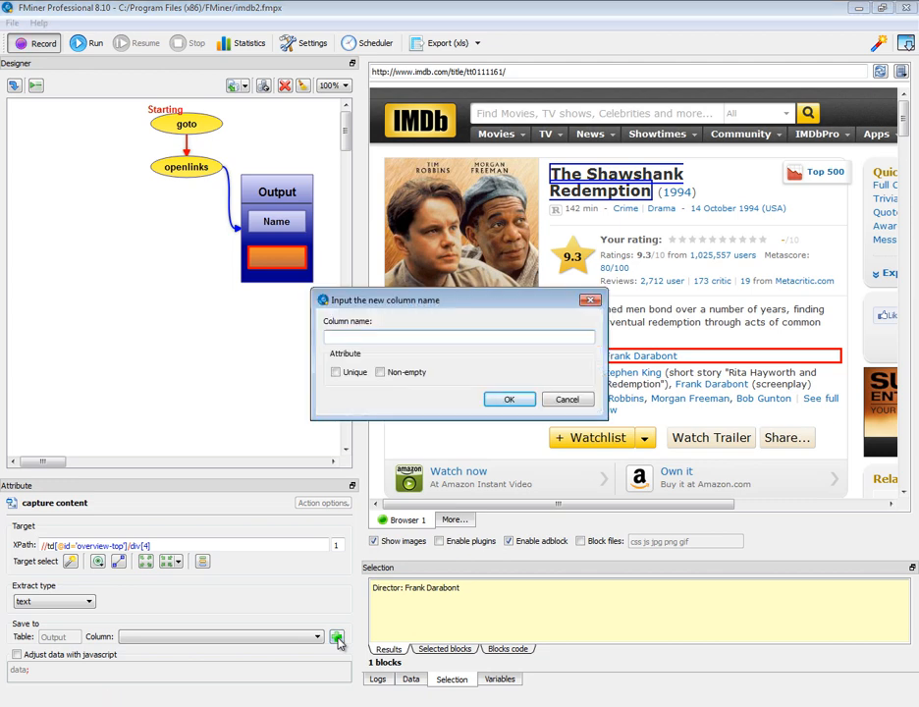
text(Director)
click(512, 401)
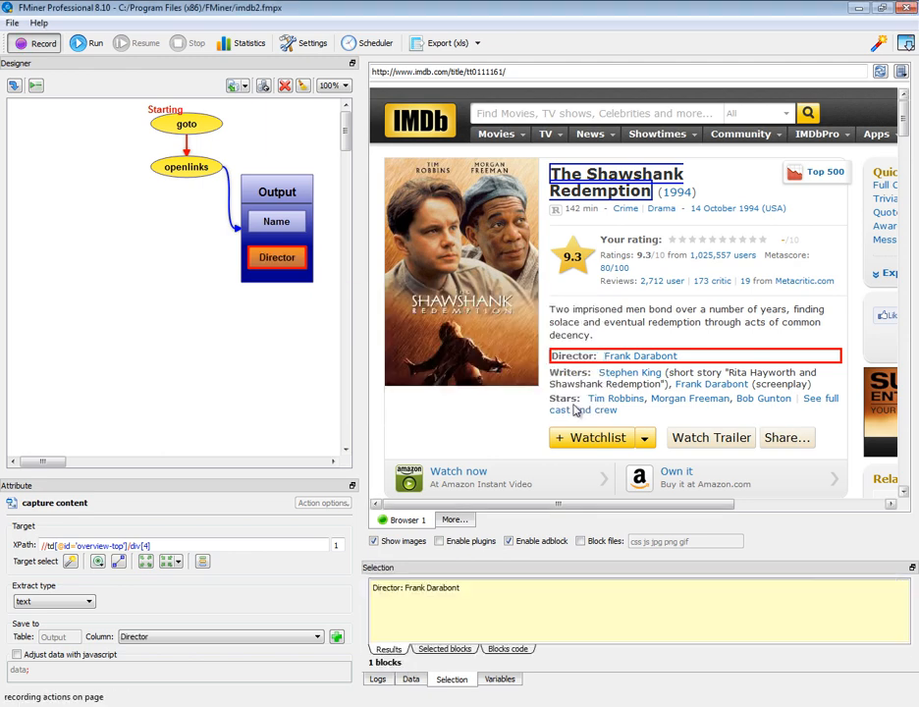
- Capture the whole Writers block as content and save it to a new column named Writers
click(817, 389)
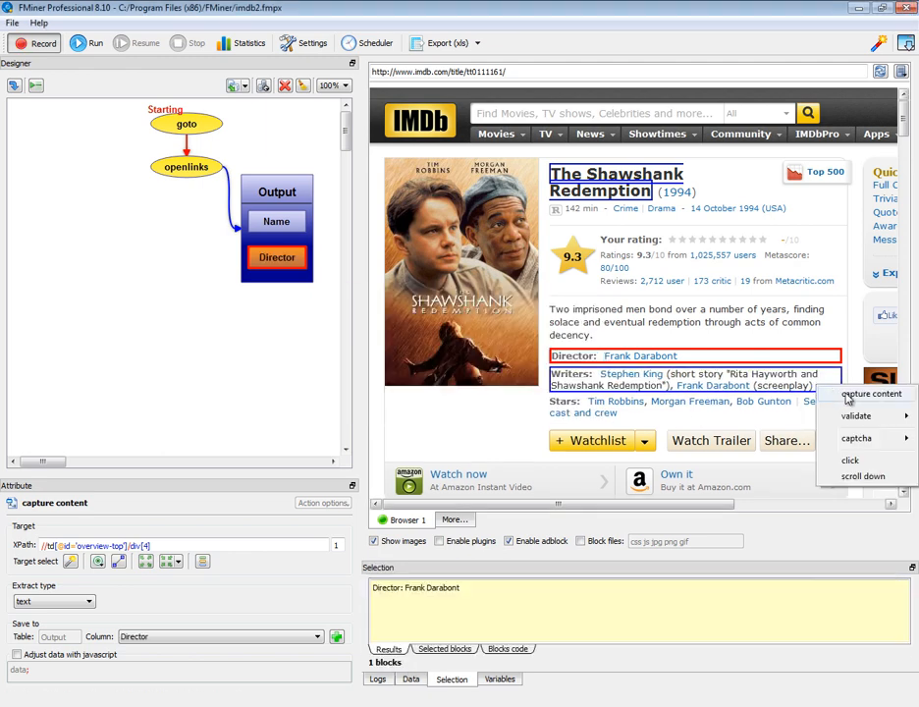
click(870, 394)
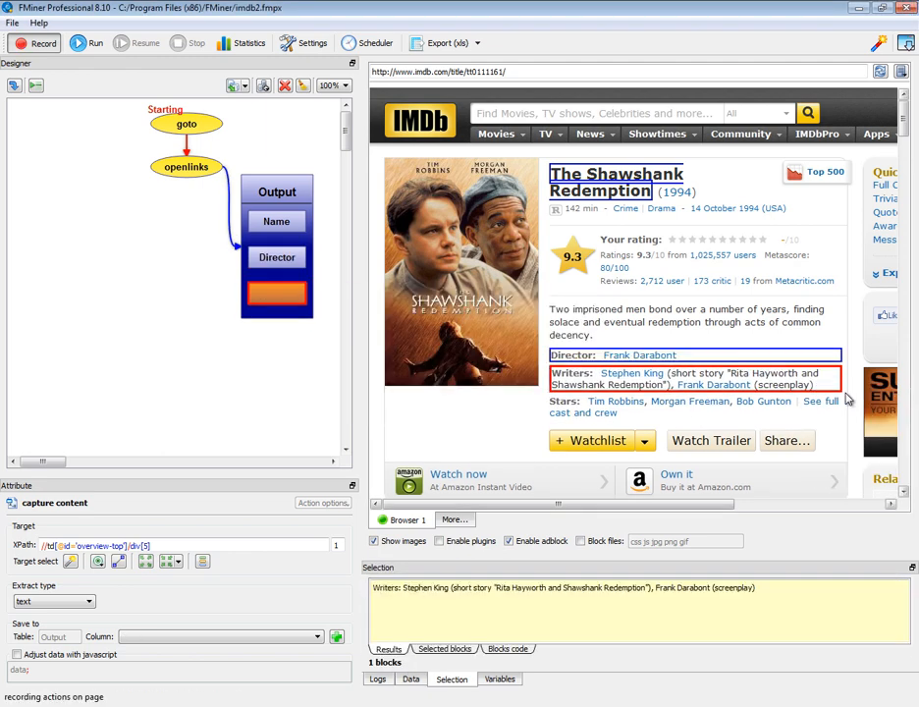
click(337, 636)
text(Writers)
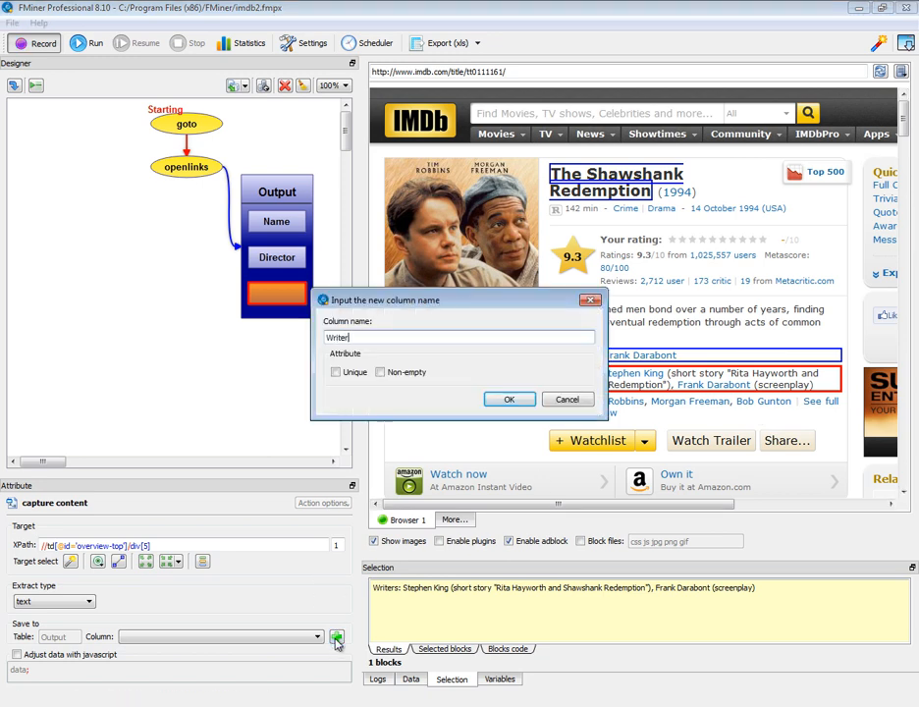
click(509, 401)
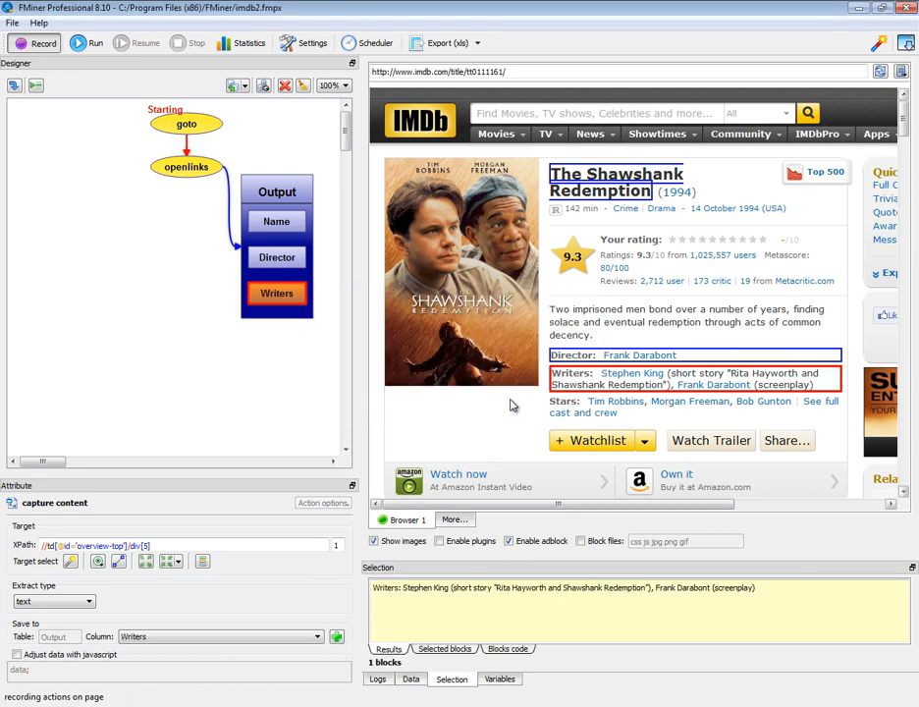
- Capture the whole Stars block as content and save it to a new column named Stars
click(627, 416)
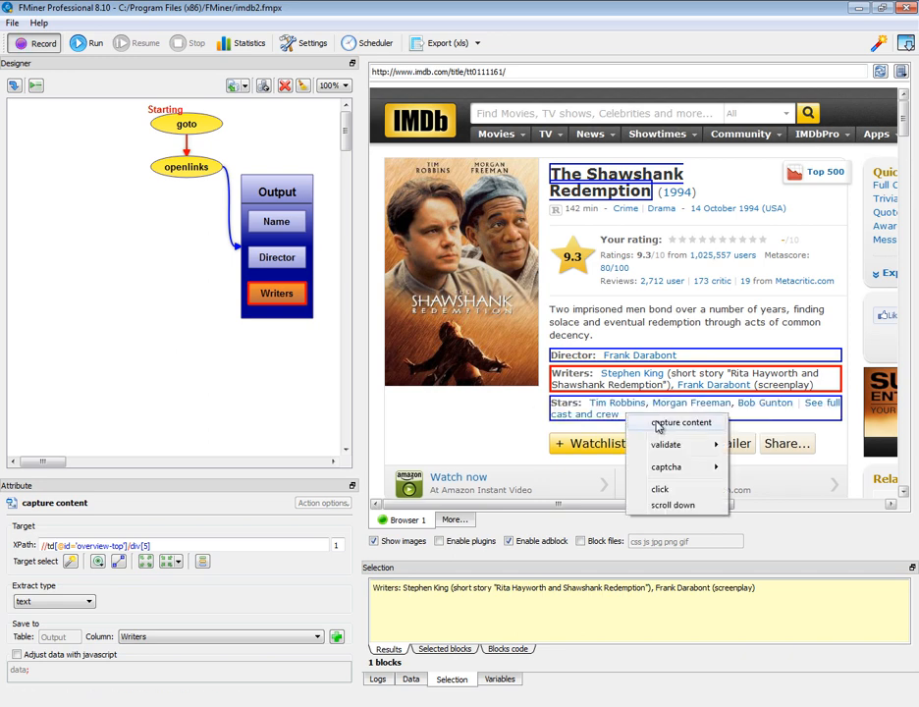
click(668, 422)
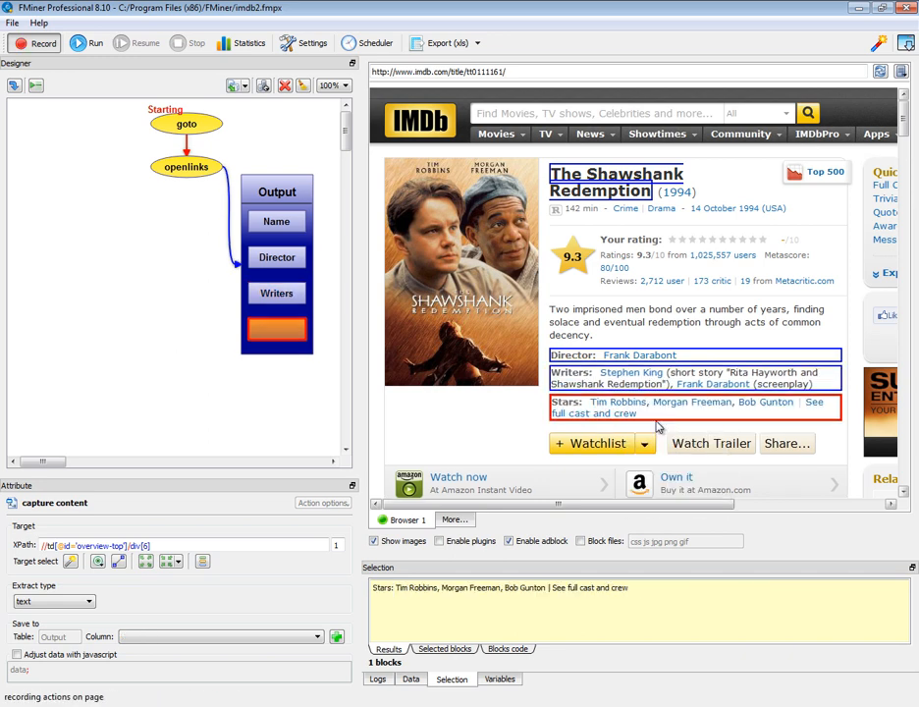
click(337, 638)
text(Stars)
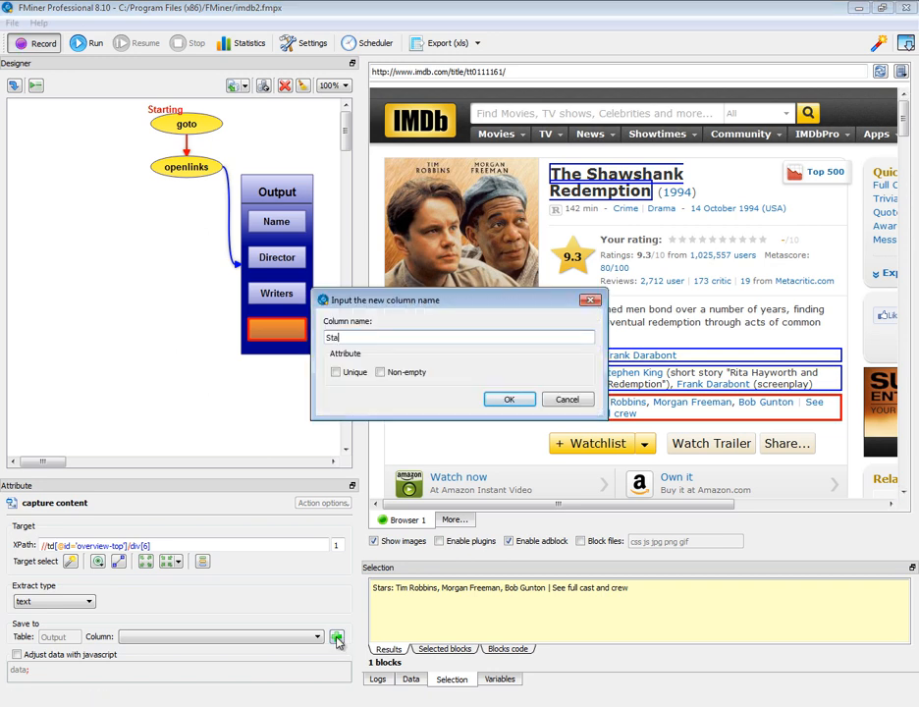
click(510, 400)
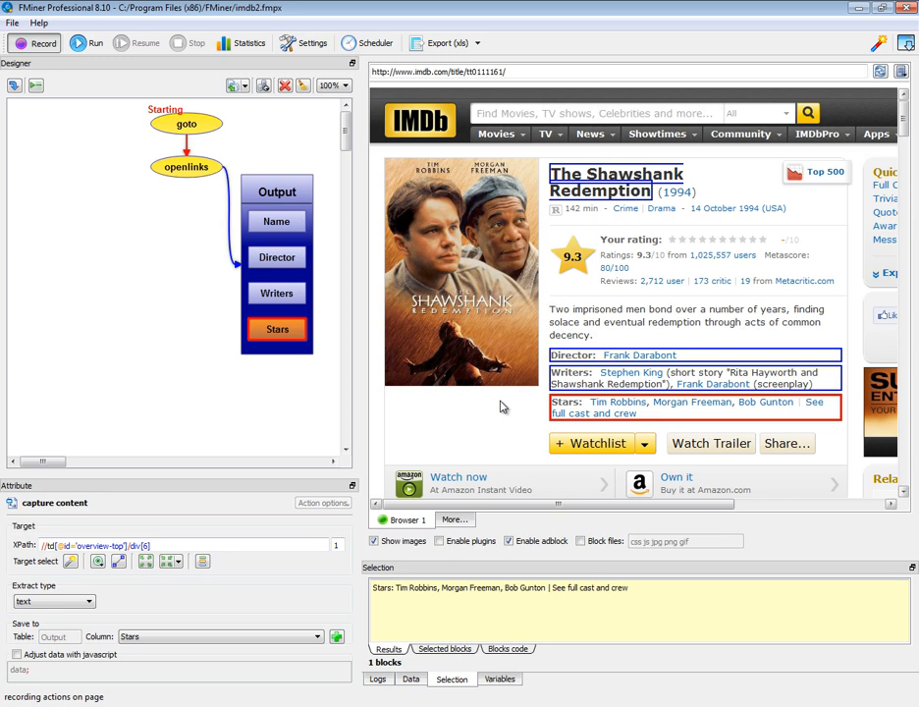
- Run the recorded project and stop the extraction after a first batch of movie pages has been scraped
click(88, 44)
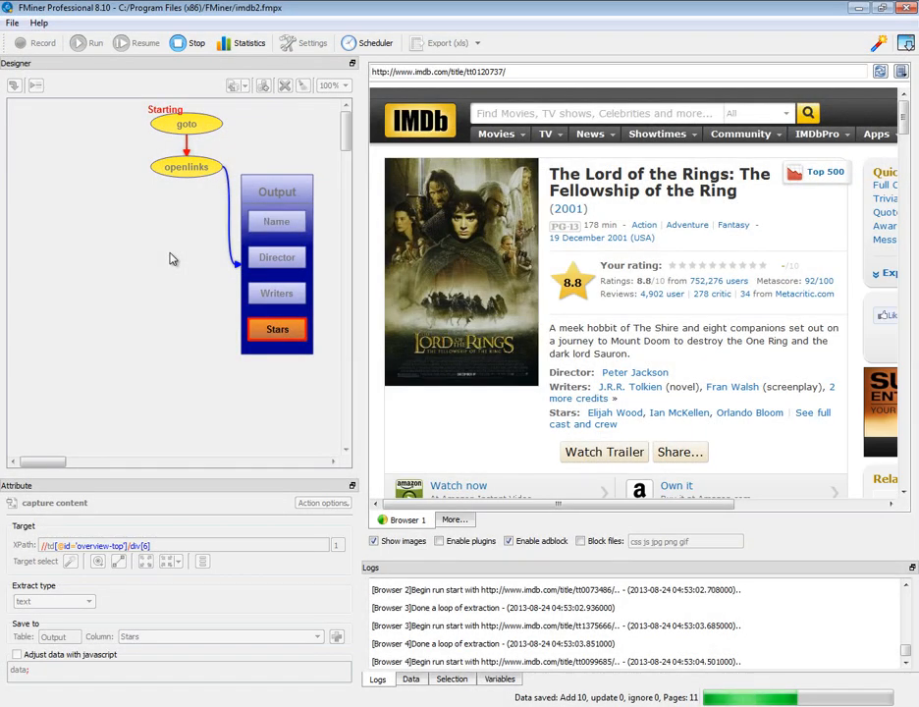
click(193, 44)
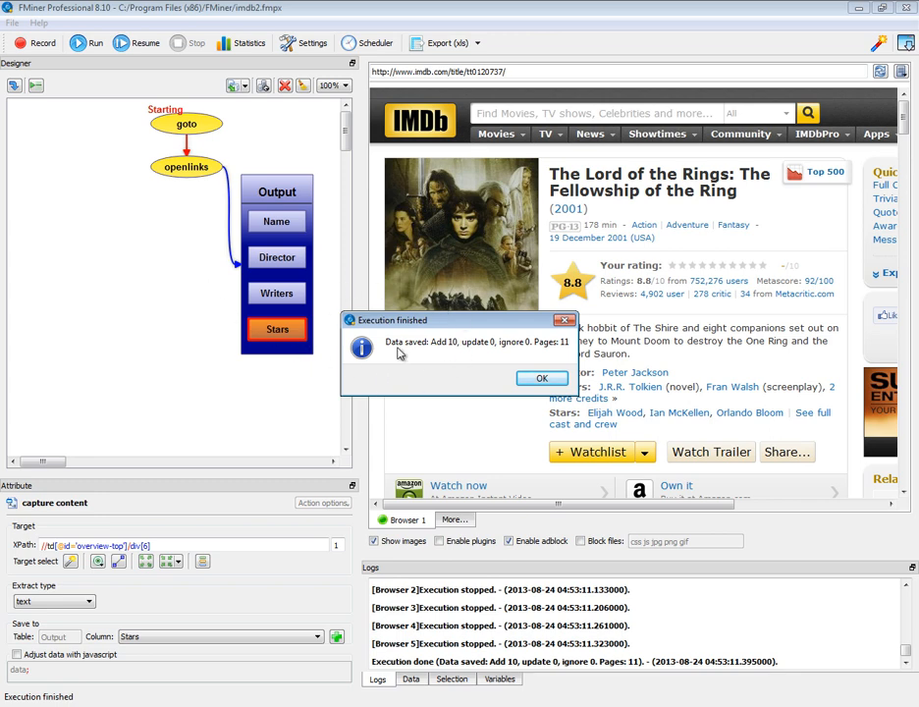
click(533, 381)
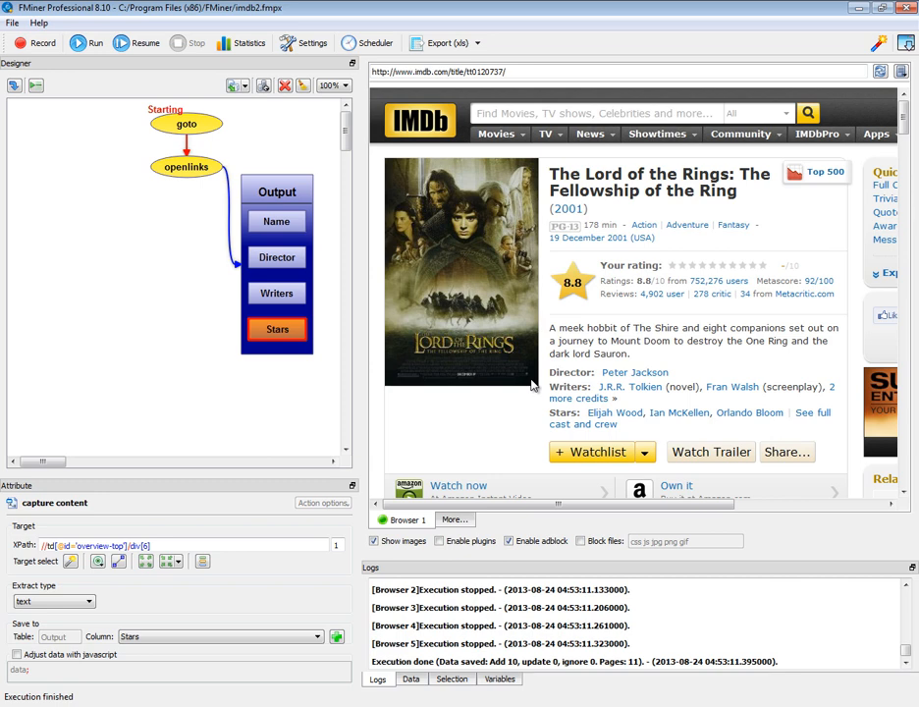
- Export the scraped data as an XLS file and open imdb2.xls in Excel, widening the Name, Director, Writers and Stars columns
click(432, 44)
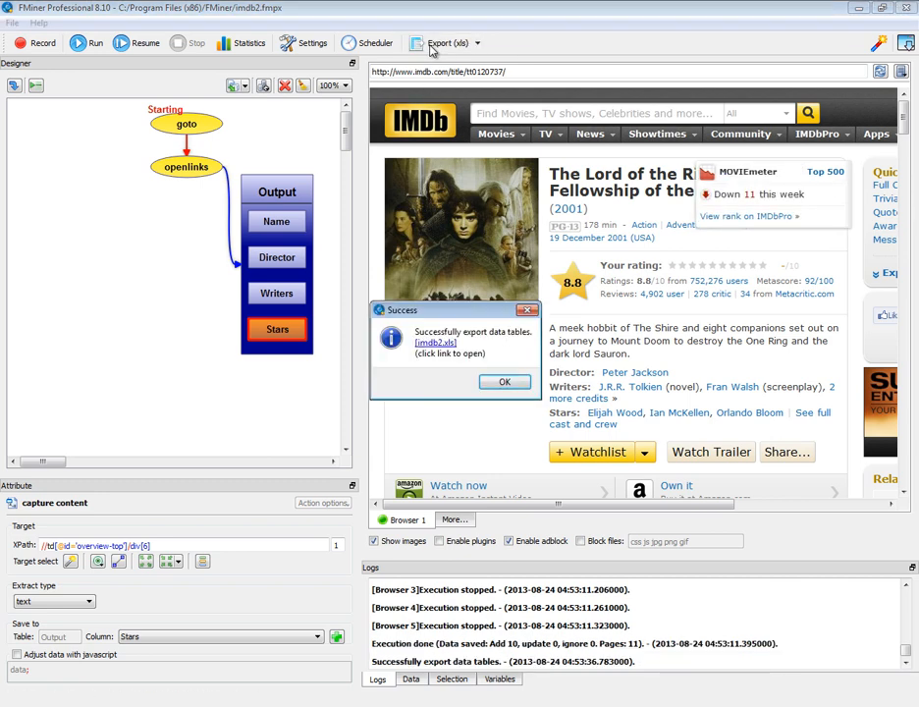
click(443, 346)
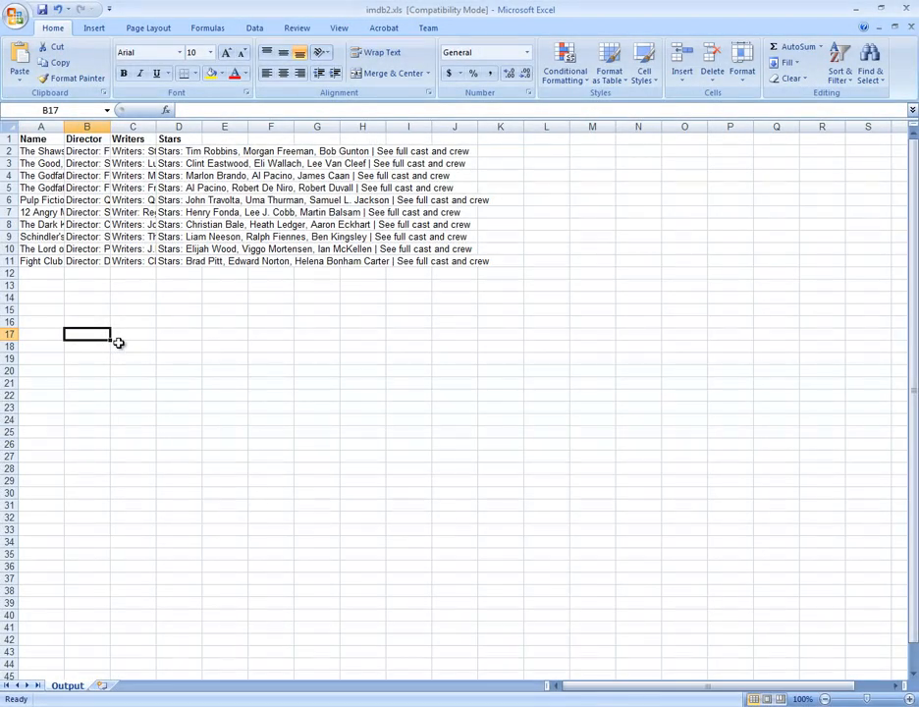
drag(63, 126, 862, 126)
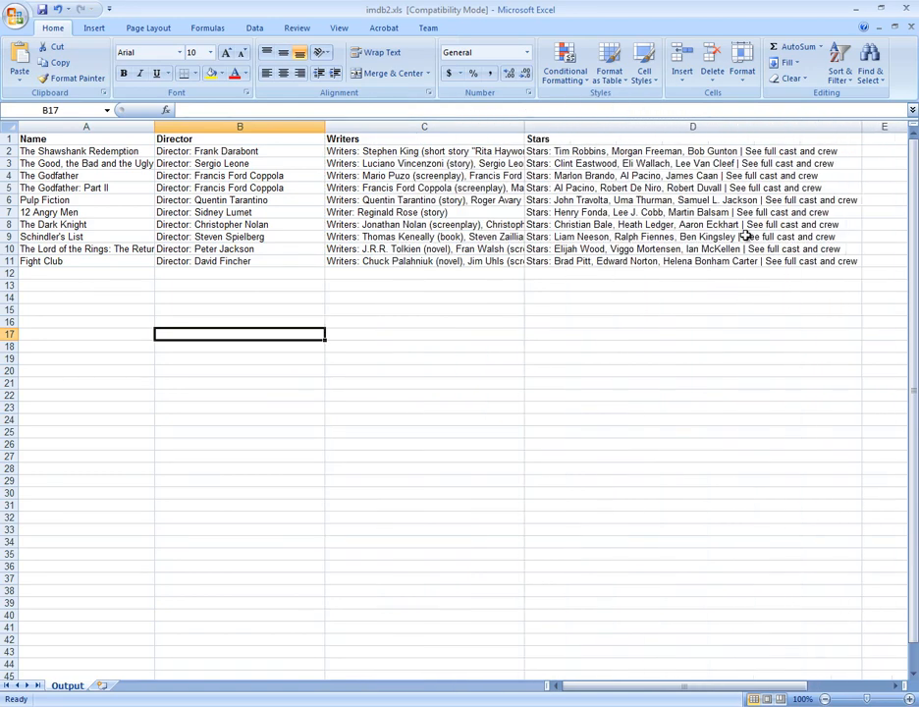